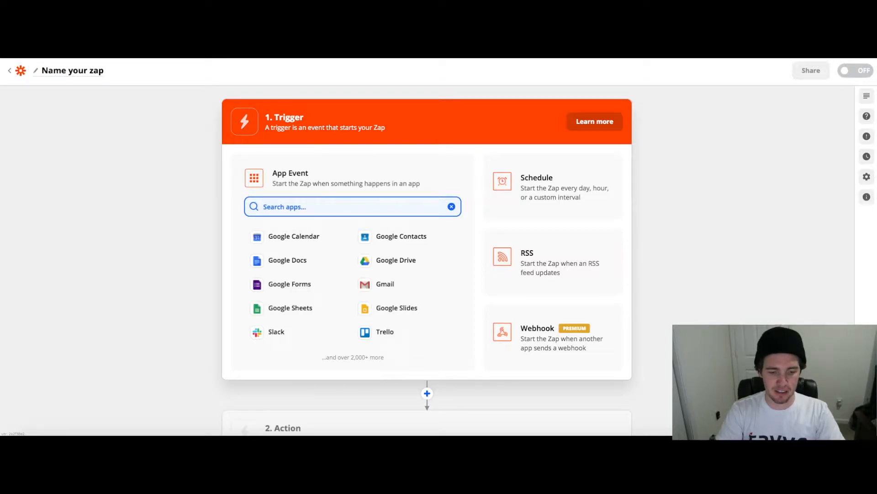
Set ActiveCampaign as the trigger app with New Deal Task as its trigger event and continue to account selection
{"action": "type", "text": "acti"}
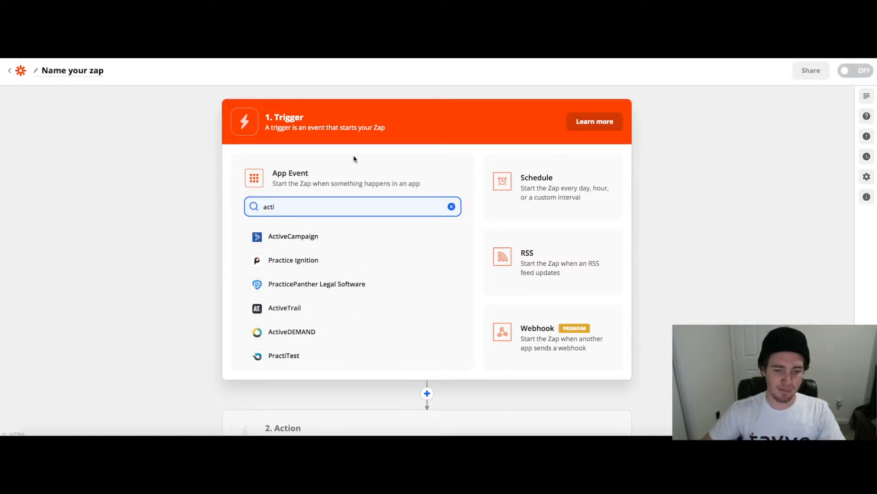
{"action": "left_click", "coordinate": [294, 236]}
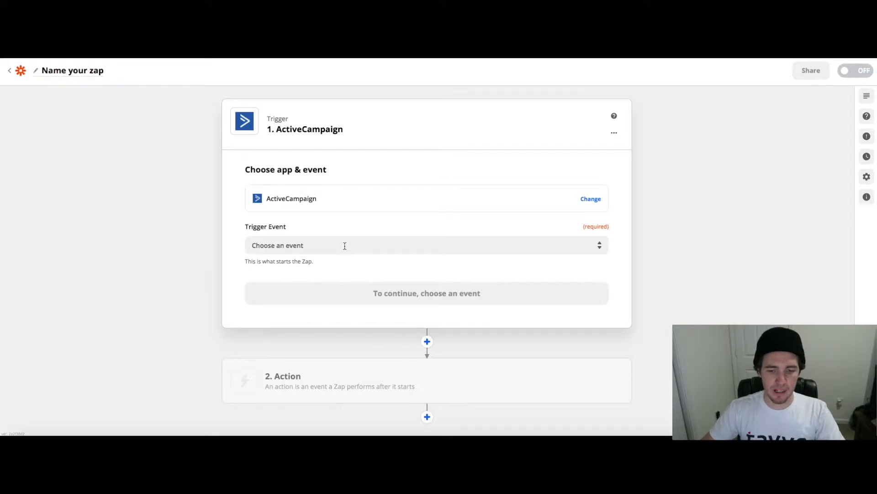
{"action": "left_click", "coordinate": [344, 245]}
{"action": "scroll", "coordinate": [215, 251], "scroll_direction": "down", "scroll_amount": 1}
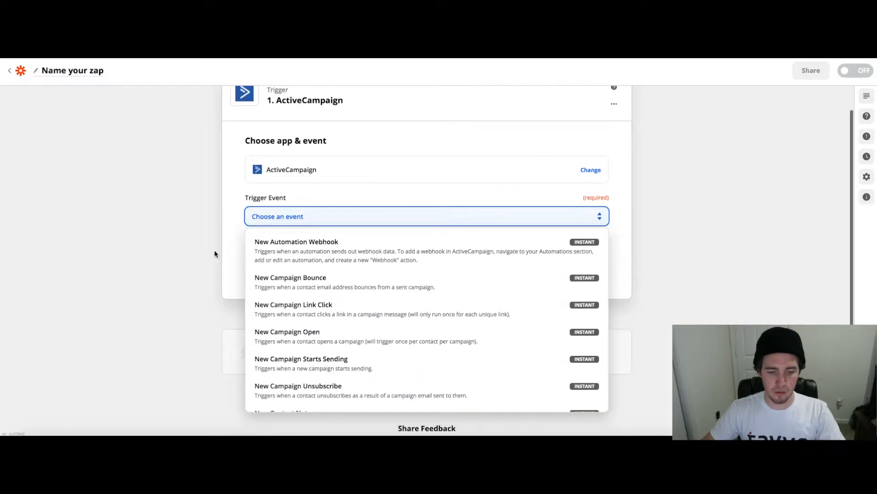
{"action": "scroll", "coordinate": [215, 254], "scroll_direction": "down", "scroll_amount": 1}
{"action": "scroll", "coordinate": [307, 263], "scroll_direction": "down", "scroll_amount": 3}
{"action": "scroll", "coordinate": [307, 266], "scroll_direction": "up", "scroll_amount": 1}
{"action": "scroll", "coordinate": [308, 266], "scroll_direction": "down", "scroll_amount": 2}
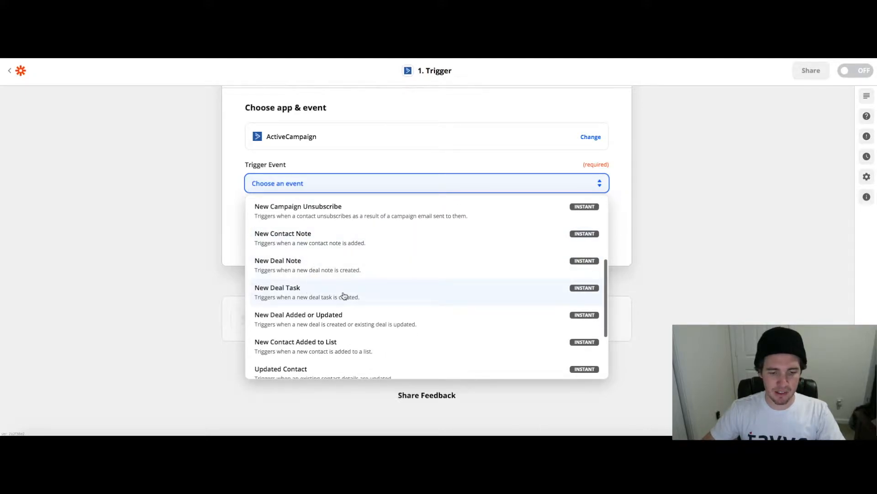
{"action": "left_click", "coordinate": [368, 294]}
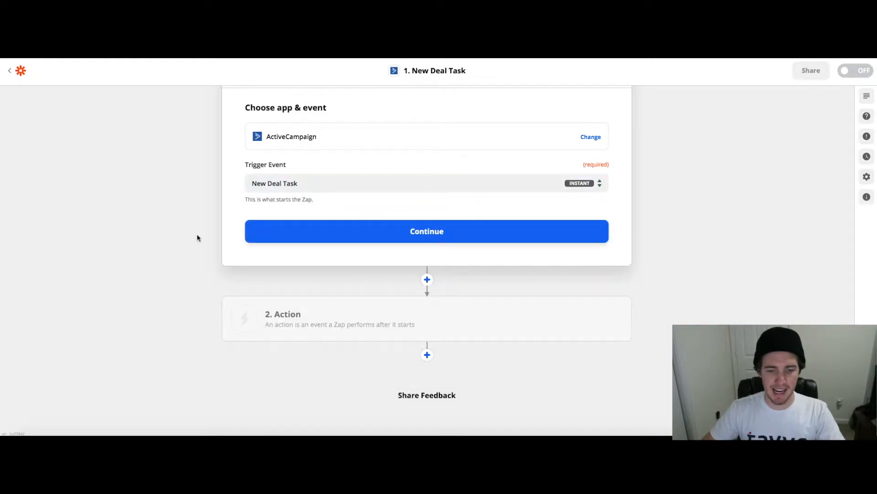
{"action": "scroll", "coordinate": [194, 237], "scroll_direction": "up", "scroll_amount": 2}
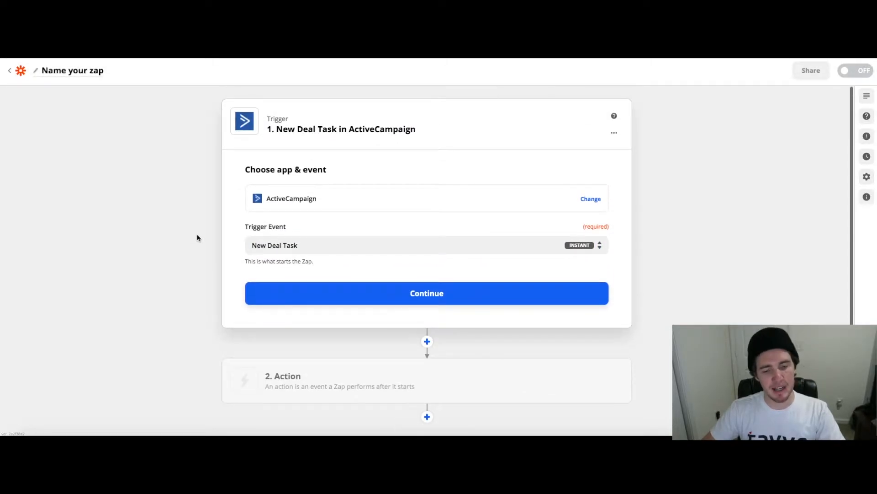
{"action": "left_click", "coordinate": [428, 296]}
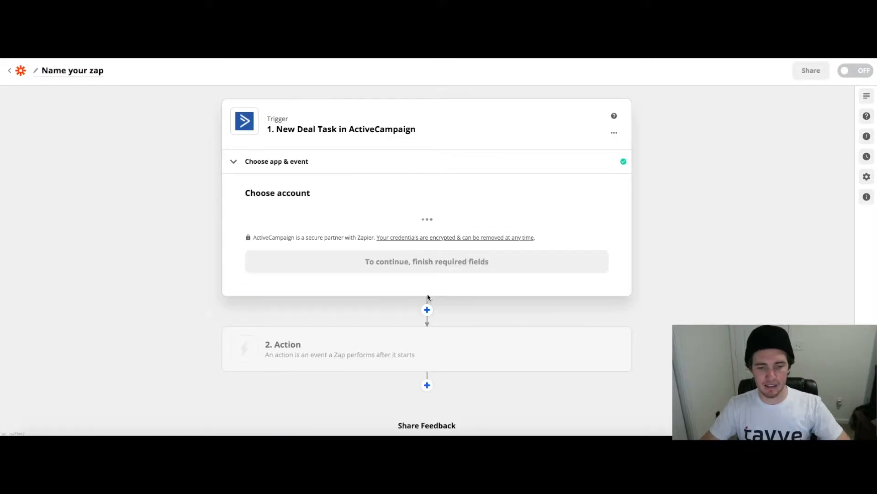
Choose the existing ActiveCampaign account for the trigger and continue to the trigger test
{"action": "left_click", "coordinate": [392, 232]}
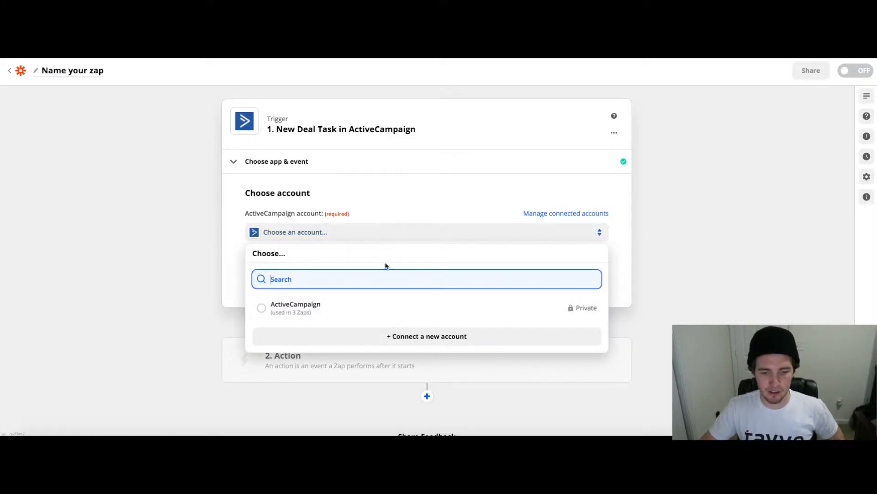
{"action": "left_click", "coordinate": [378, 305]}
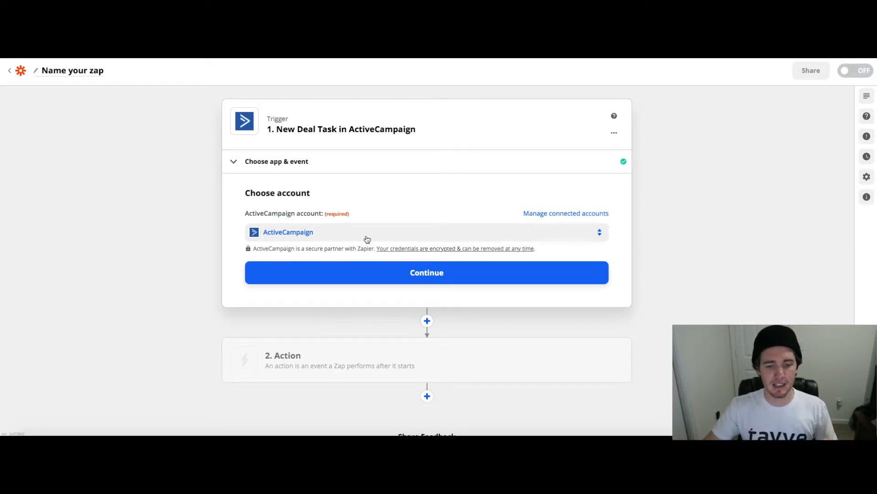
{"action": "left_click", "coordinate": [430, 274]}
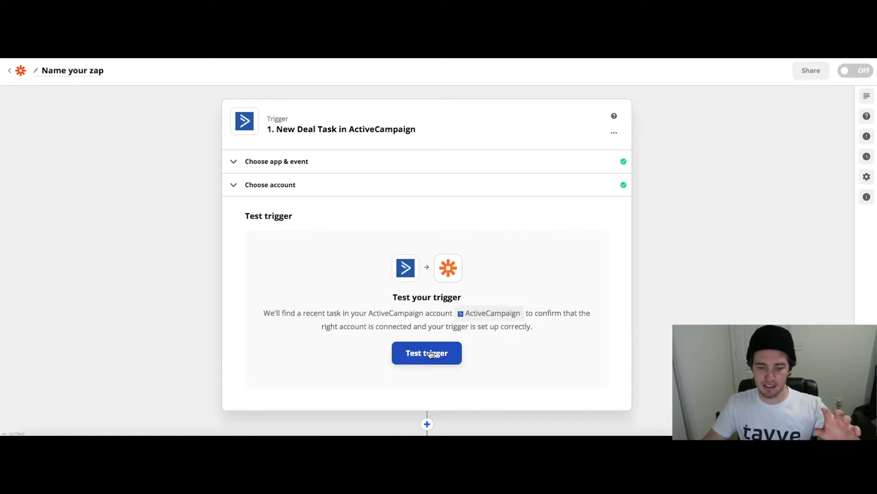
Test the ActiveCampaign trigger for a recent task, and skip the test to use example data
{"action": "left_click", "coordinate": [431, 354]}
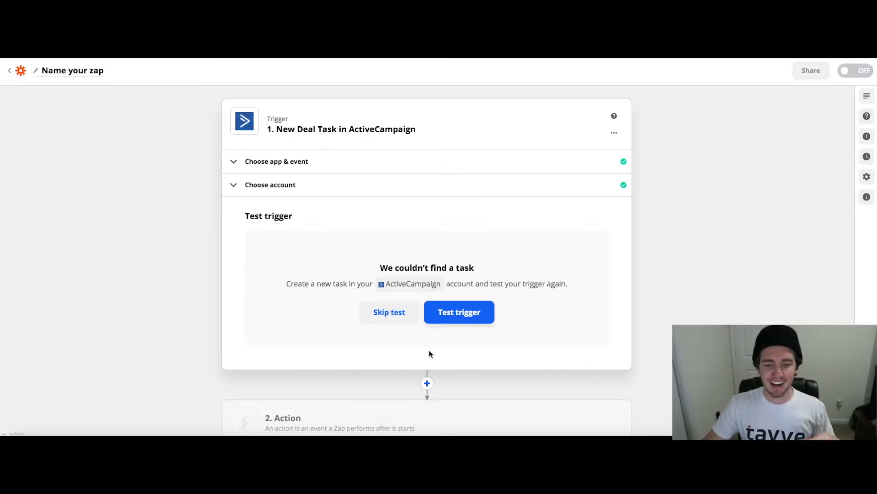
{"action": "left_click", "coordinate": [394, 312]}
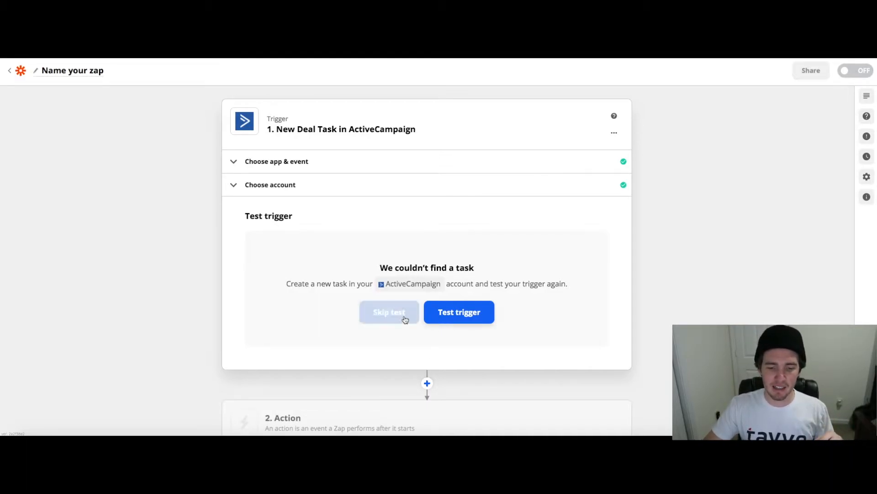
{"action": "left_click", "coordinate": [465, 258]}
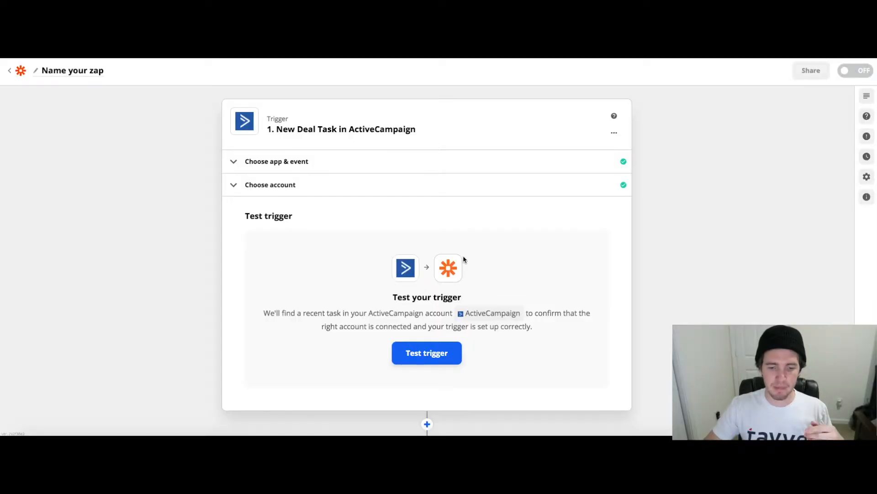
Review the fields of the example task and proceed to setting up the action
{"action": "scroll", "coordinate": [362, 280], "scroll_direction": "down", "scroll_amount": 2}
{"action": "double_click", "coordinate": [328, 245]}
{"action": "left_click", "coordinate": [388, 250]}
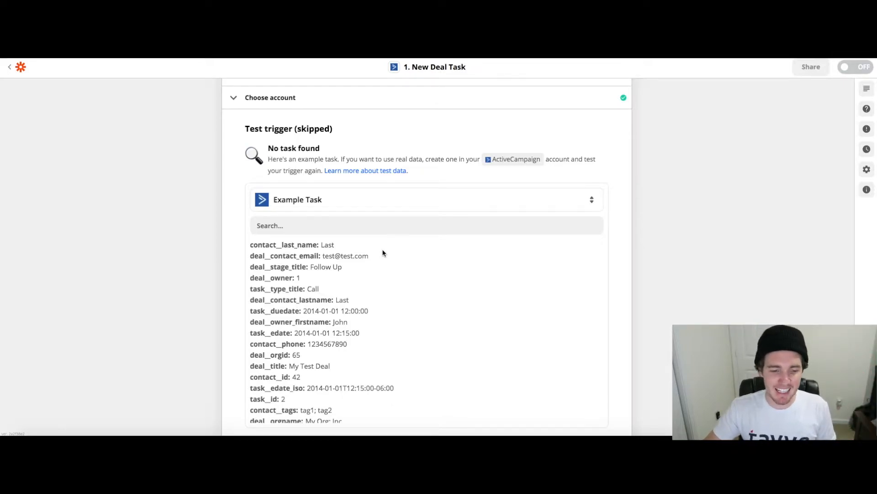
{"action": "left_click_drag", "start_coordinate": [321, 289], "coordinate": [418, 298]}
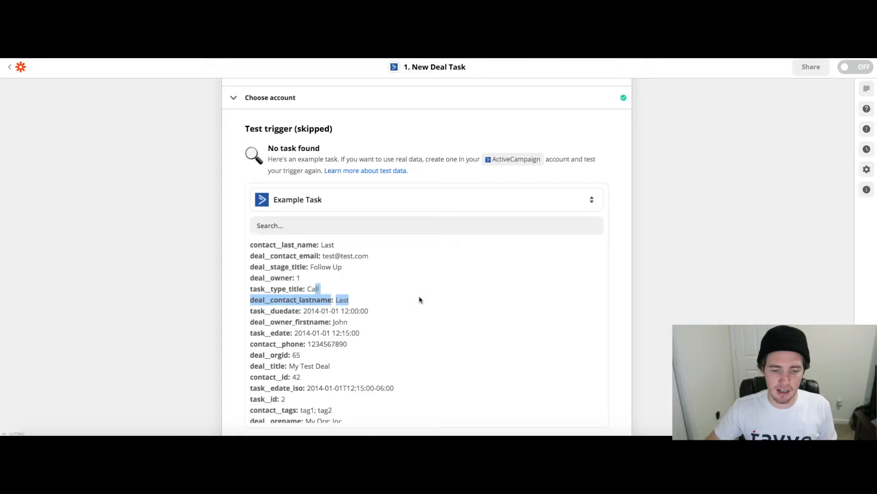
{"action": "scroll", "coordinate": [418, 298], "scroll_direction": "down", "scroll_amount": 2}
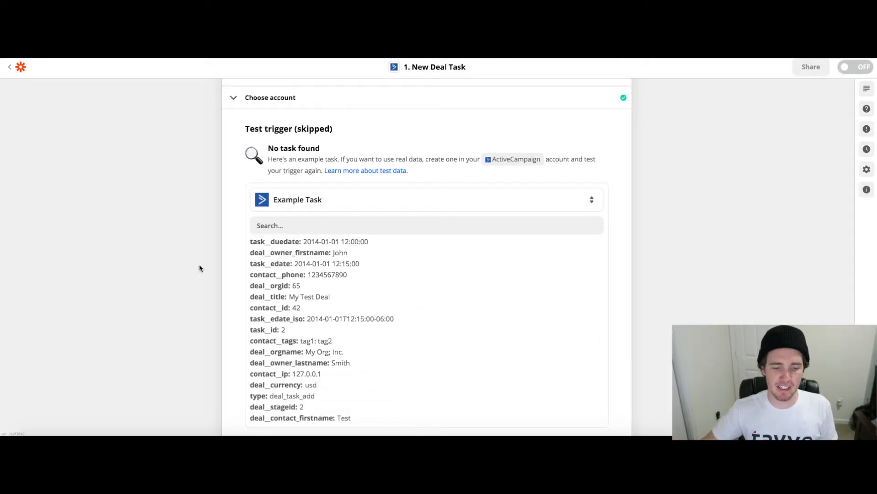
{"action": "scroll", "coordinate": [205, 278], "scroll_direction": "down", "scroll_amount": 3}
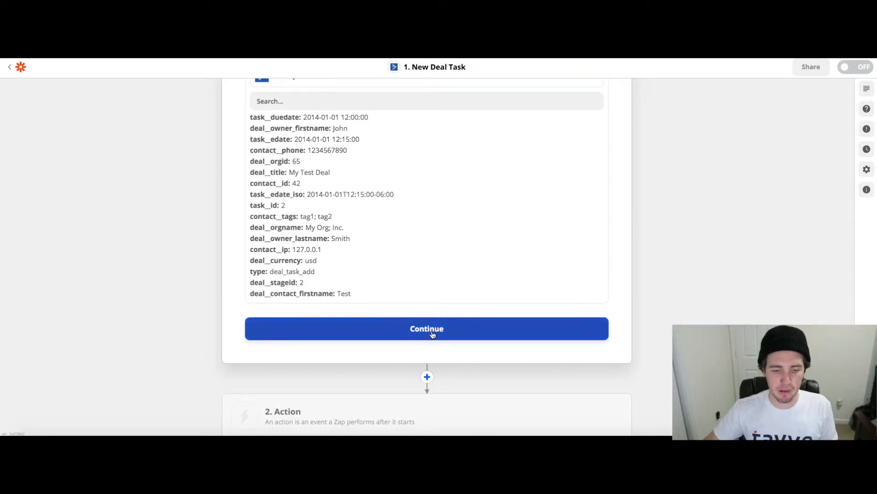
{"action": "left_click", "coordinate": [432, 334]}
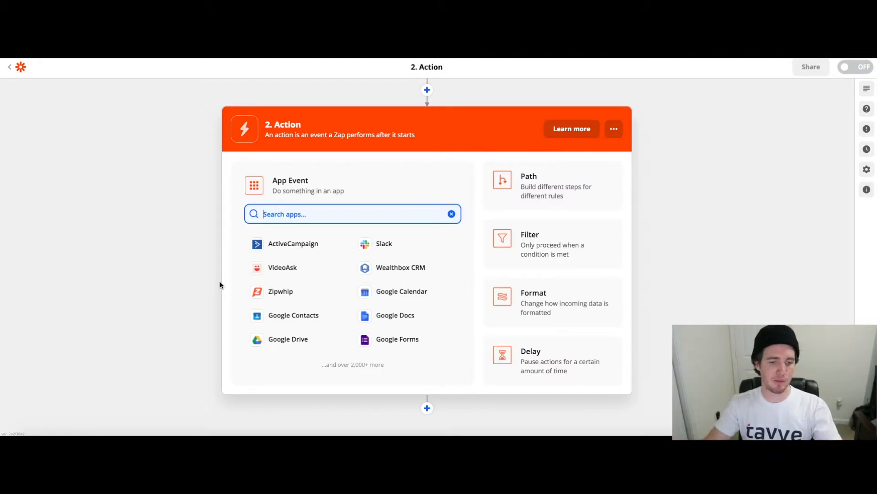
Set Wealthbox CRM as the action app with Create Task as its action event and continue to account selection
{"action": "type", "text": "weal"}
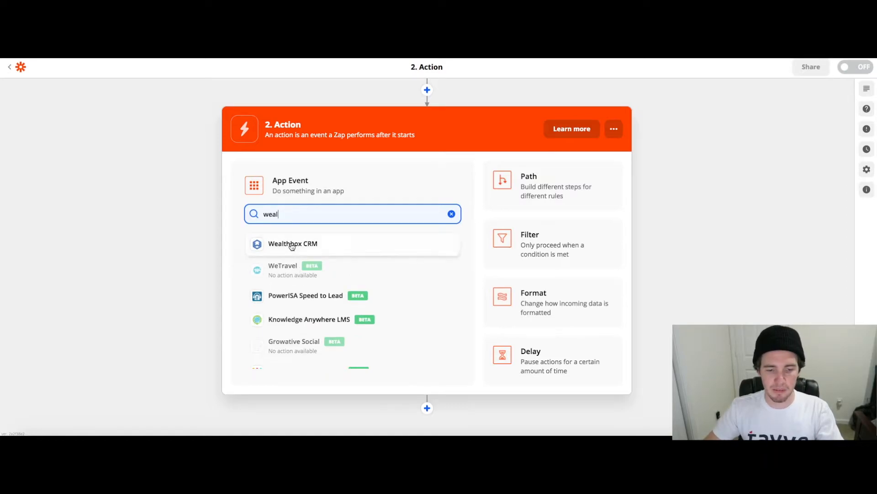
{"action": "left_click", "coordinate": [287, 246]}
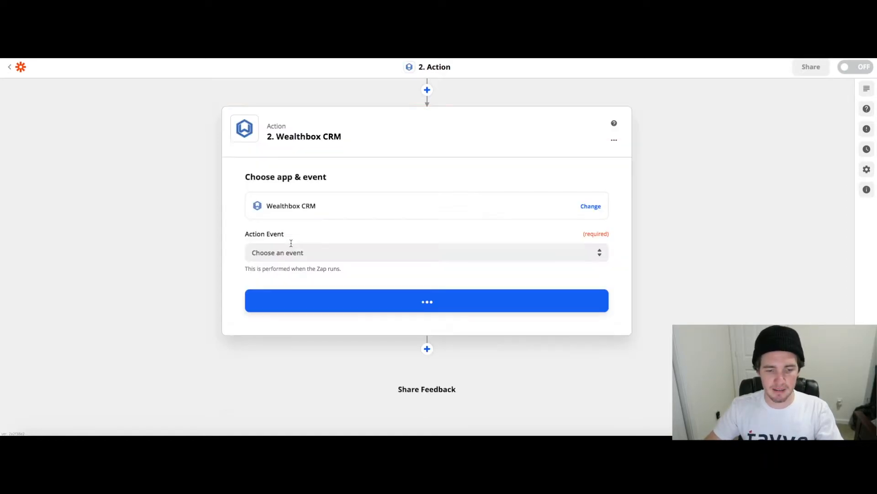
{"action": "left_click", "coordinate": [329, 252]}
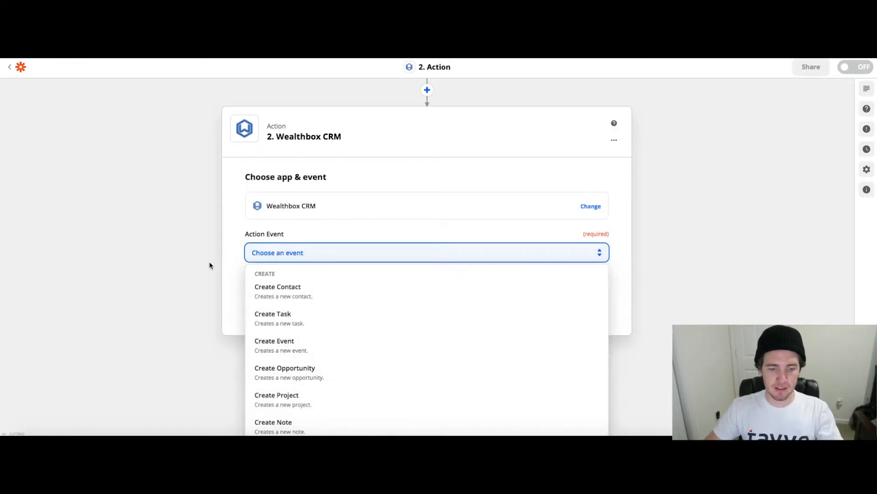
{"action": "left_click", "coordinate": [316, 309]}
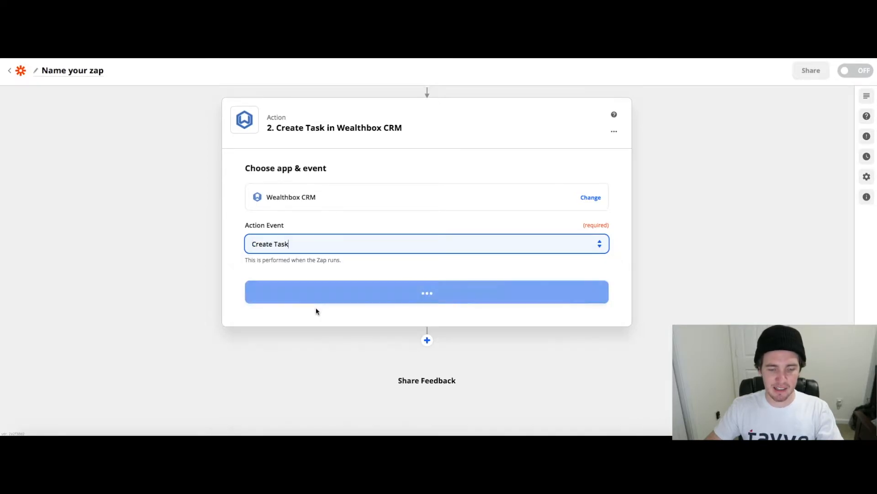
{"action": "left_click", "coordinate": [346, 302]}
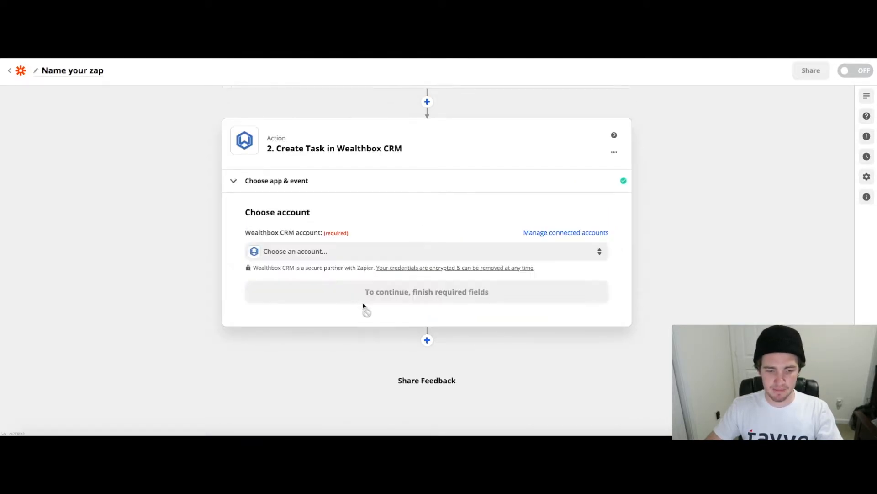
Choose the connected Wealthbox CRM account for the action and continue to the action setup
{"action": "left_click", "coordinate": [341, 254]}
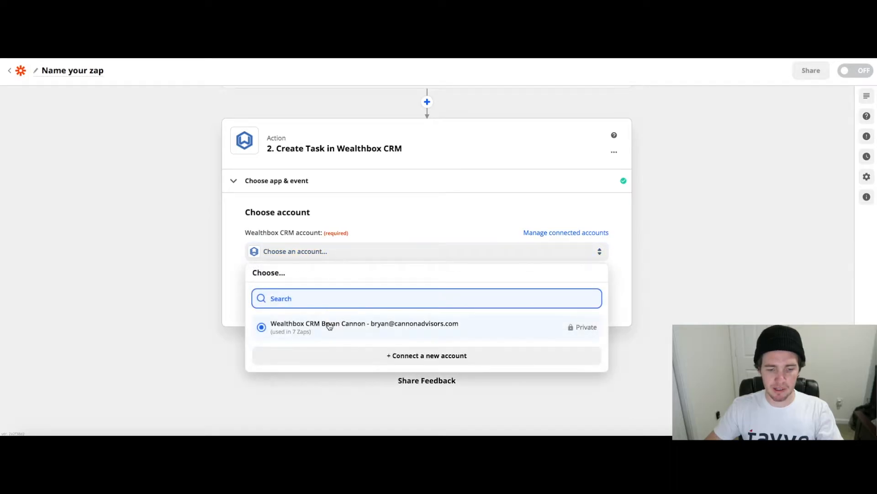
{"action": "left_click", "coordinate": [297, 323]}
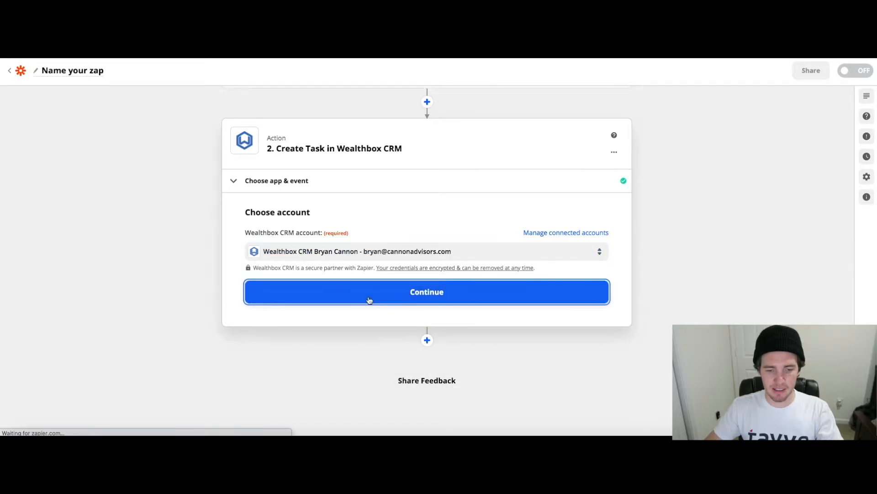
{"action": "left_click", "coordinate": [369, 298]}
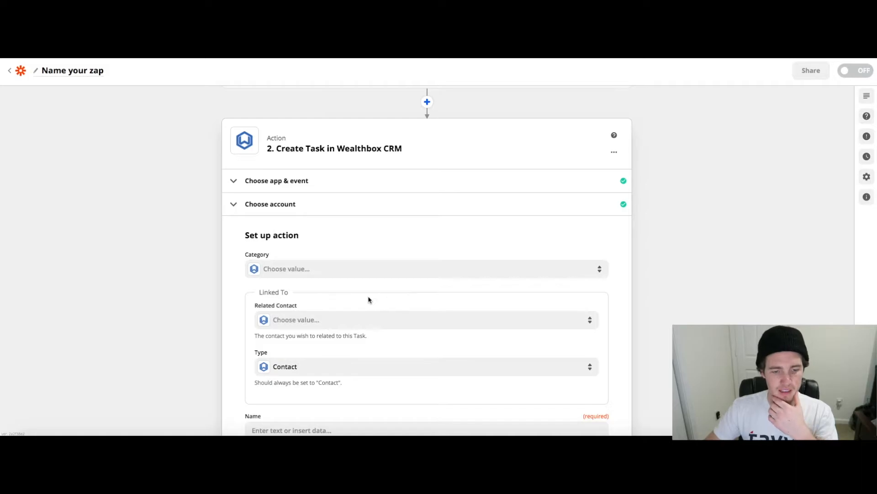
Examine the setup fields of the Create Task action, including which are required and the Category choices
{"action": "scroll", "coordinate": [370, 300], "scroll_direction": "down", "scroll_amount": 2}
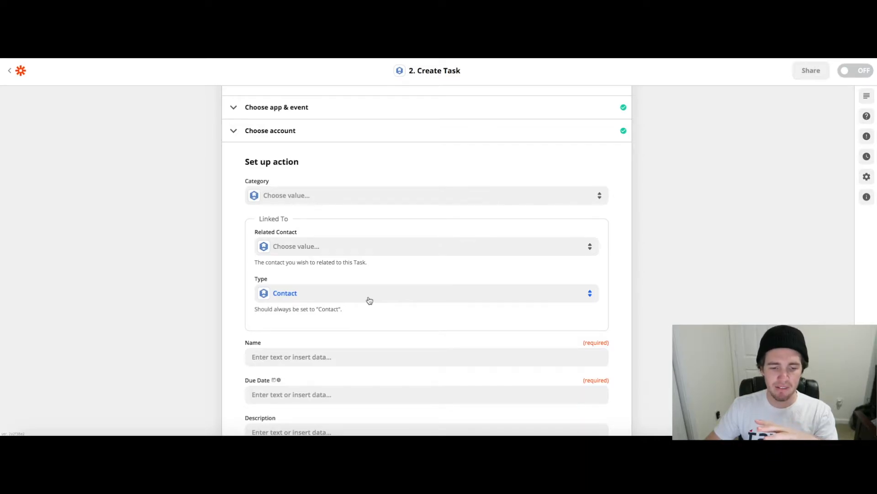
{"action": "scroll", "coordinate": [369, 300], "scroll_direction": "down", "scroll_amount": 1}
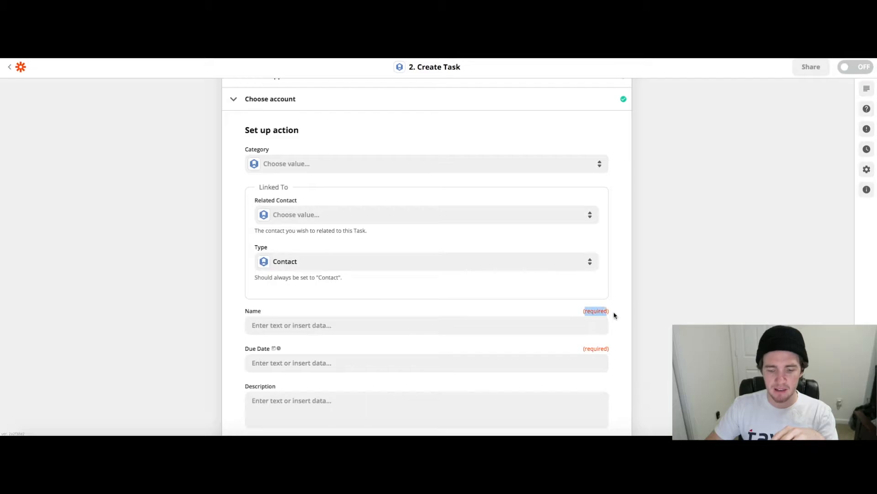
{"action": "left_click", "coordinate": [352, 167]}
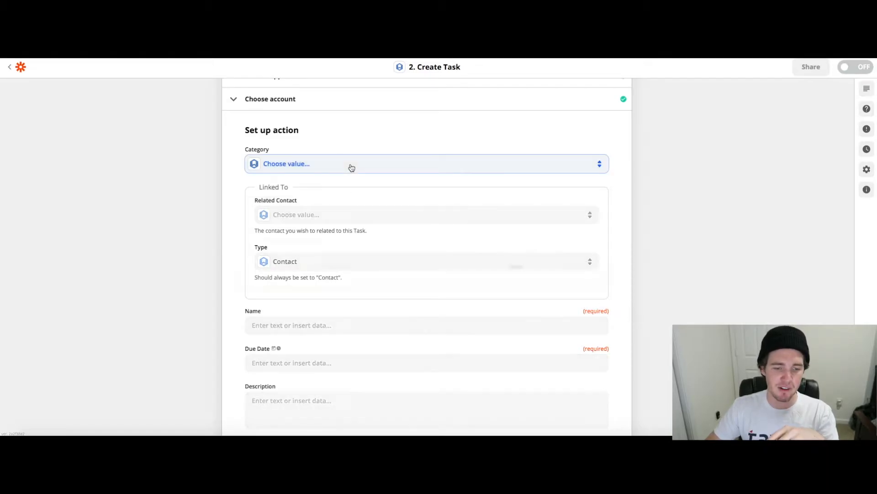
{"action": "left_click", "coordinate": [179, 211]}
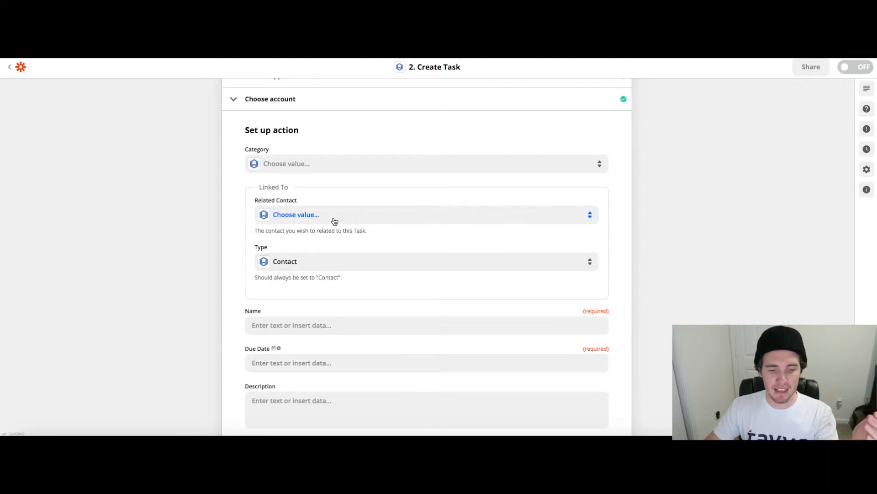
Map the Deal Title from the ActiveCampaign trigger to the Wealthbox task's Name field
{"action": "scroll", "coordinate": [335, 221], "scroll_direction": "down", "scroll_amount": 3}
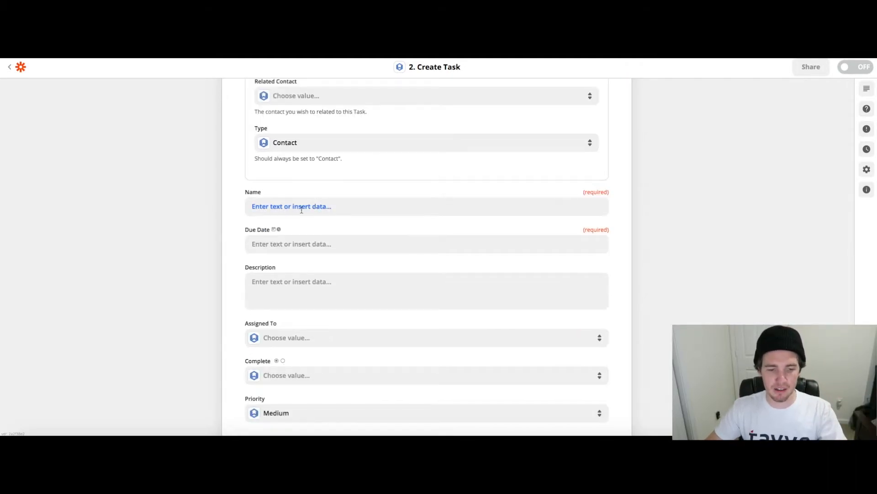
{"action": "scroll", "coordinate": [302, 209], "scroll_direction": "up", "scroll_amount": 2}
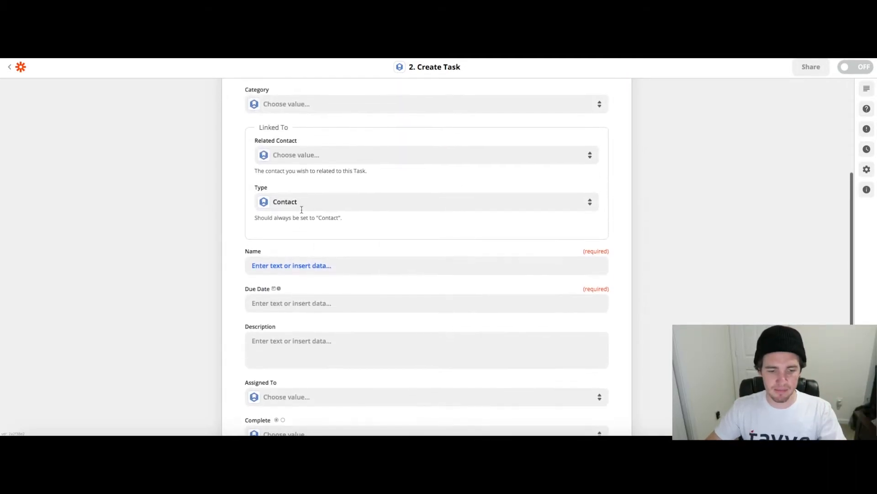
{"action": "left_click", "coordinate": [355, 266]}
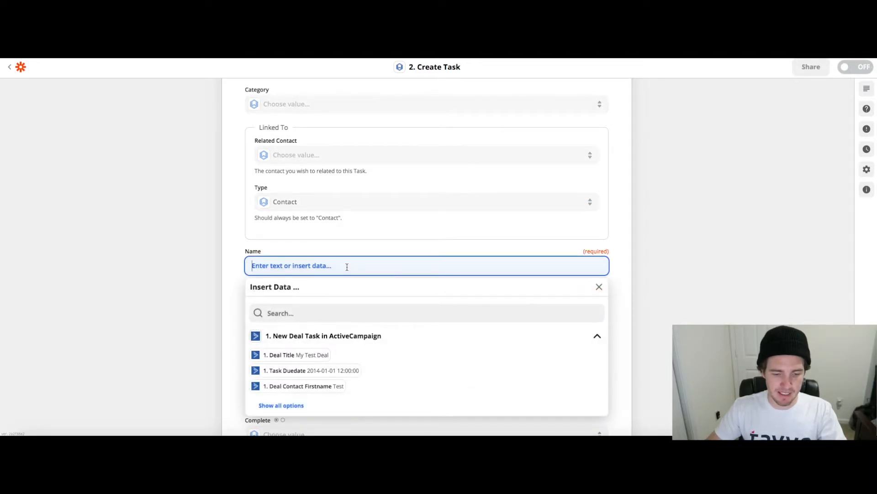
{"action": "left_click", "coordinate": [296, 360]}
{"action": "left_click", "coordinate": [192, 285]}
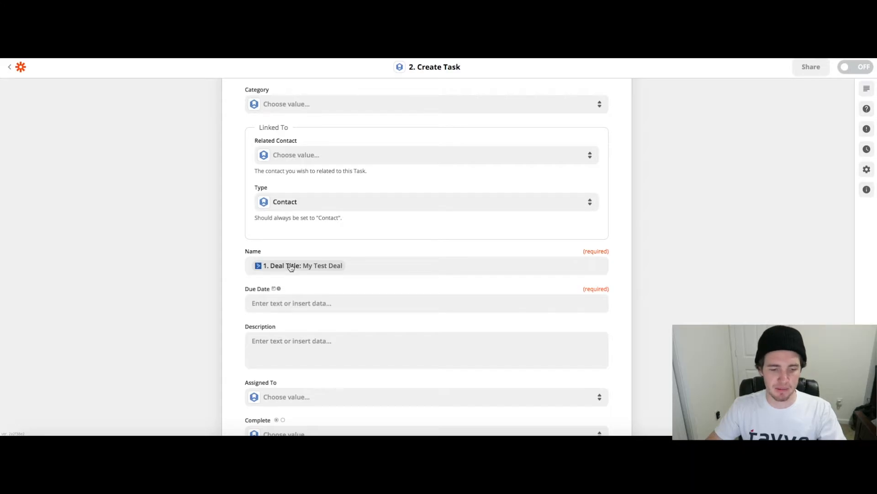
Map the Task Duedate from the ActiveCampaign trigger to the Wealthbox task's Due Date field
{"action": "left_click", "coordinate": [323, 304]}
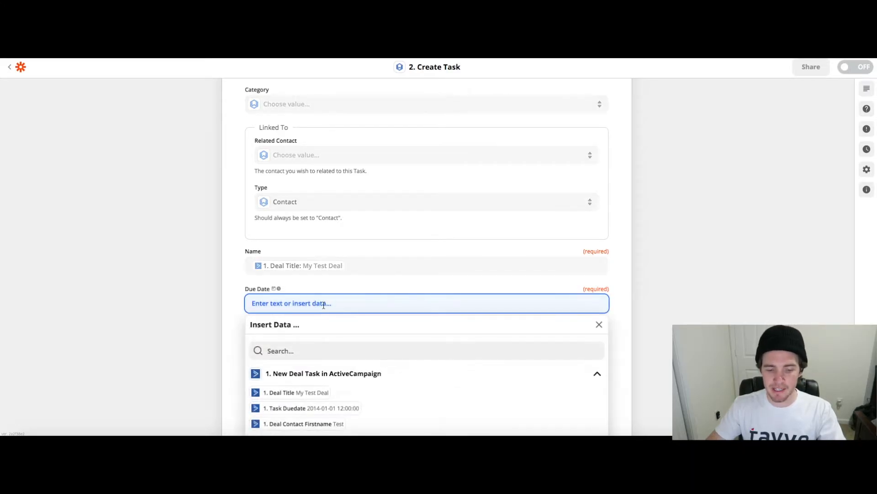
{"action": "scroll", "coordinate": [332, 374], "scroll_direction": "down", "scroll_amount": 1}
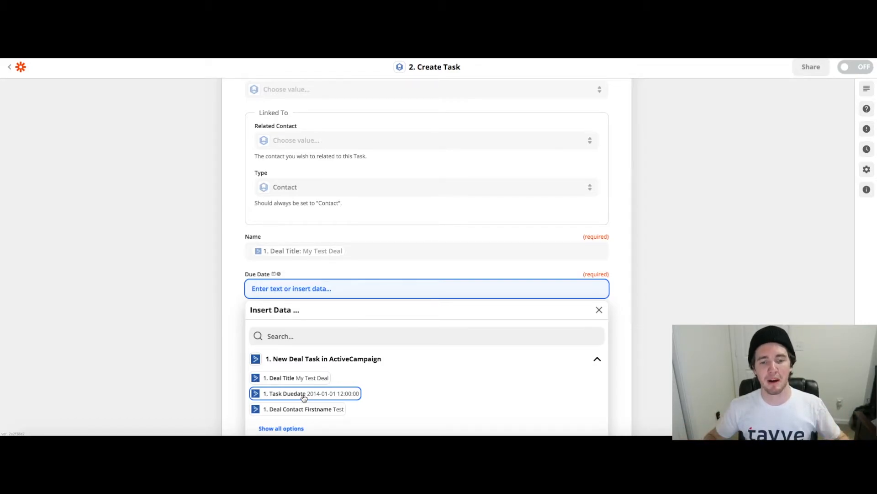
{"action": "left_click", "coordinate": [304, 394]}
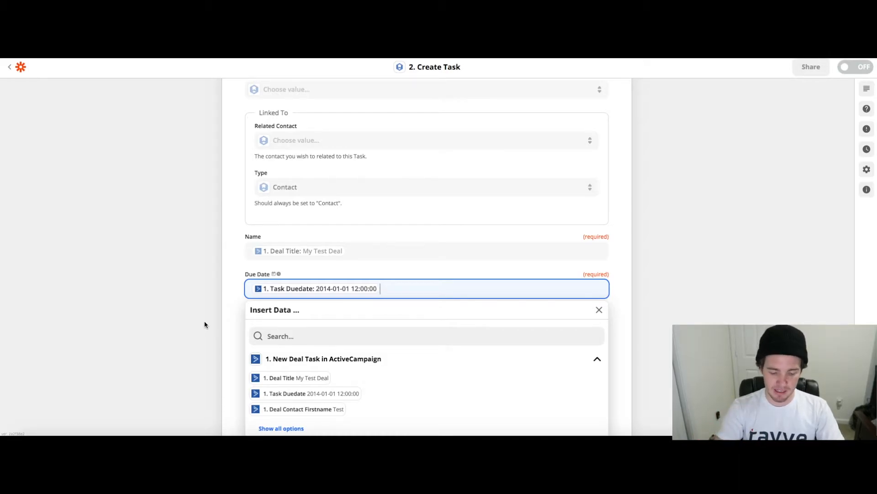
{"action": "type", "text": "2 F"}
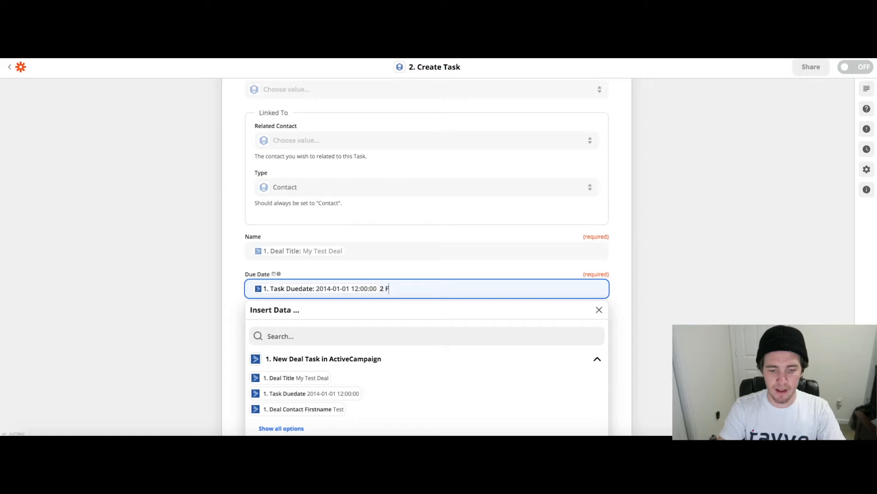
{"action": "type", "text": "eb 2021"}
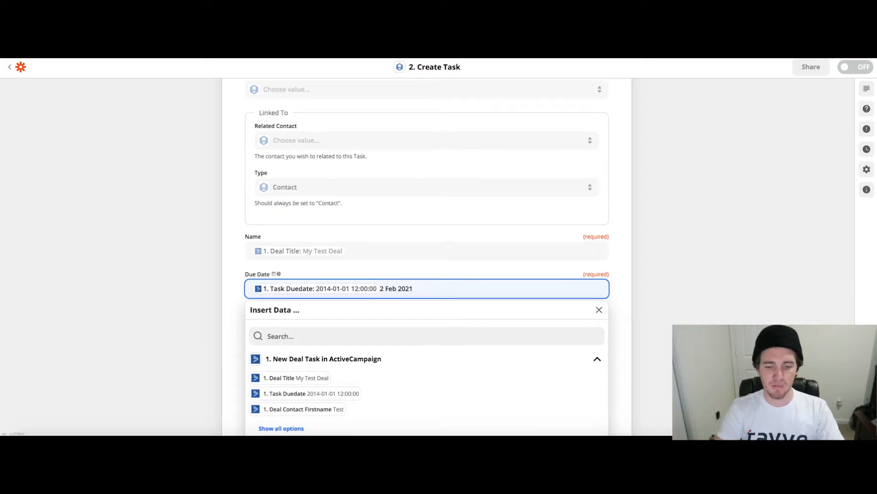
{"action": "key", "text": "BackSpace"}
{"action": "key", "text": "BackSpace"}
{"action": "key", "text": "BackSpace"}
{"action": "key", "text": "BackSpace"}
{"action": "key", "text": "BackSpace"}
{"action": "key", "text": "BackSpace"}
{"action": "key", "text": "BackSpace"}
{"action": "key", "text": "BackSpace"}
{"action": "key", "text": "BackSpace"}
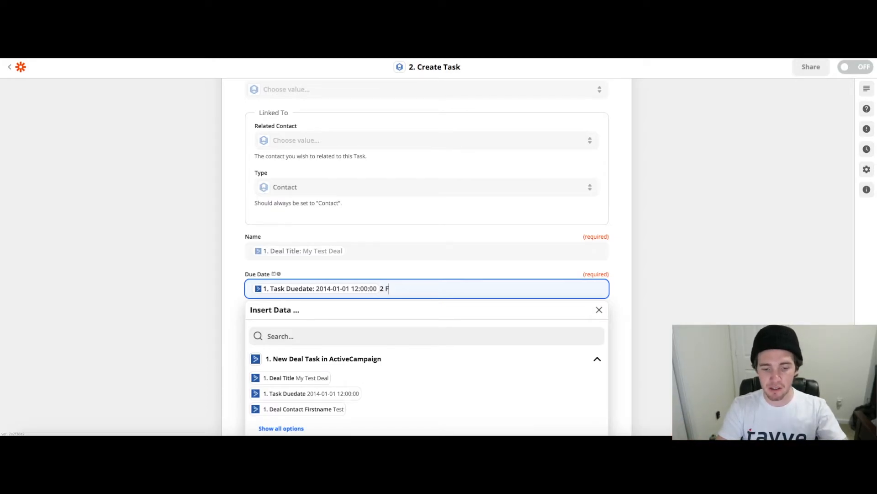
{"action": "key", "text": "BackSpace"}
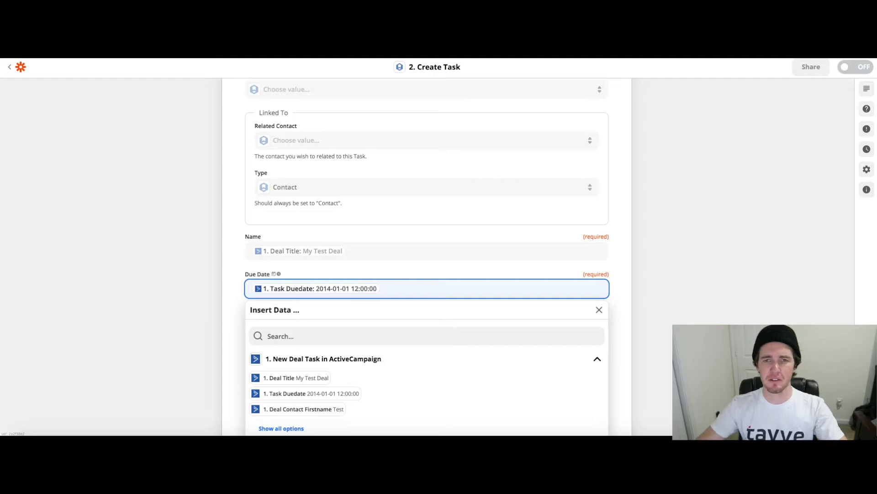
{"action": "left_click", "coordinate": [200, 317]}
Find the trigger's Description (%ACCT_DESCRIPTION%) value by searching for "desc" and map it to the task's Description field
{"action": "scroll", "coordinate": [199, 316], "scroll_direction": "down", "scroll_amount": 2}
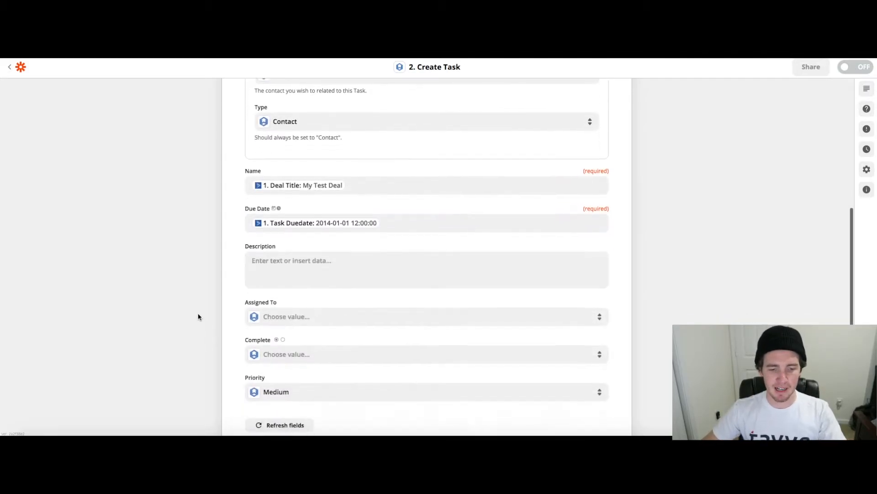
{"action": "left_click", "coordinate": [290, 266]}
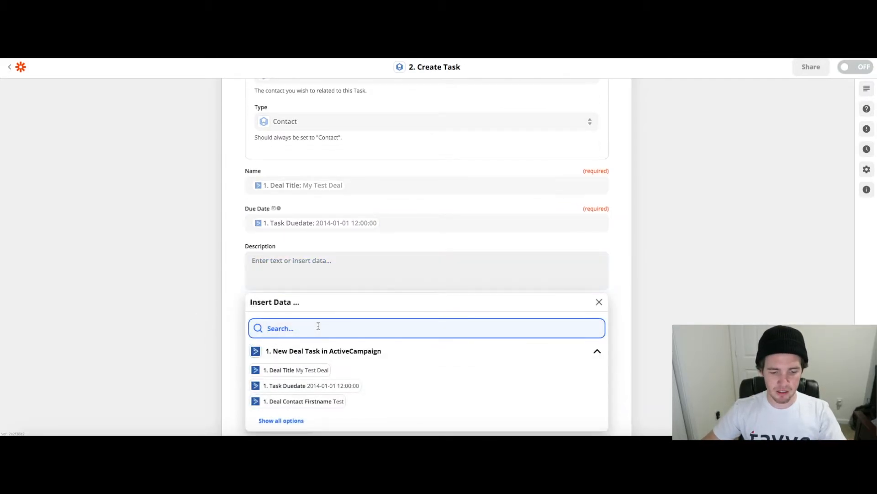
{"action": "scroll", "coordinate": [317, 325], "scroll_direction": "down", "scroll_amount": 1}
{"action": "left_click", "coordinate": [283, 390]}
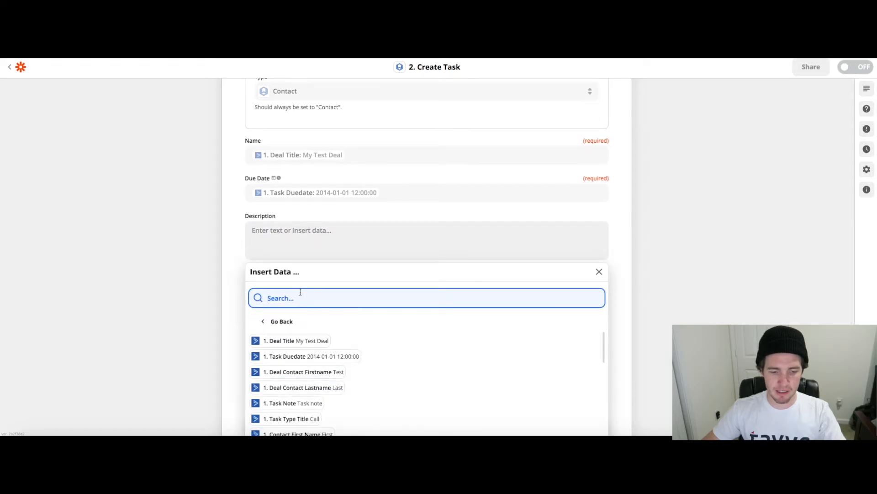
{"action": "type", "text": "desc"}
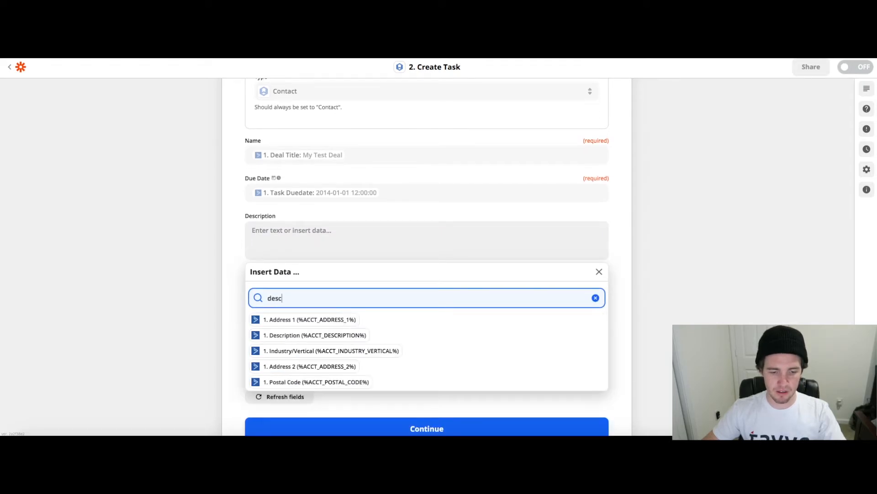
{"action": "left_click", "coordinate": [293, 335]}
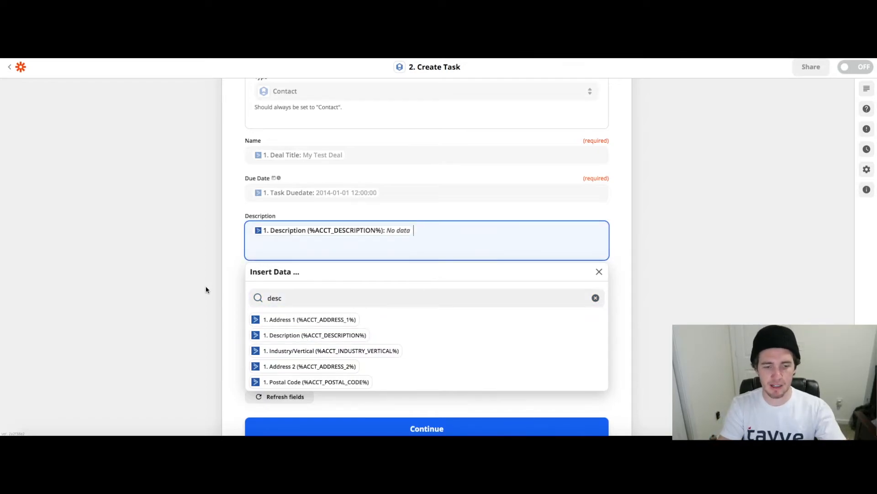
Add a separate "Notes:" line to the Description and insert the trigger's Task Note after it
{"action": "key", "text": "Return"}
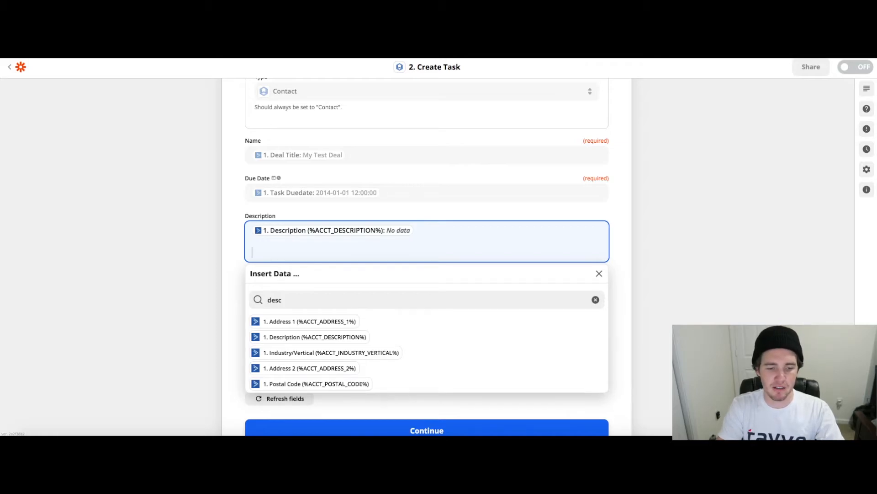
{"action": "type", "text": "Notes:"}
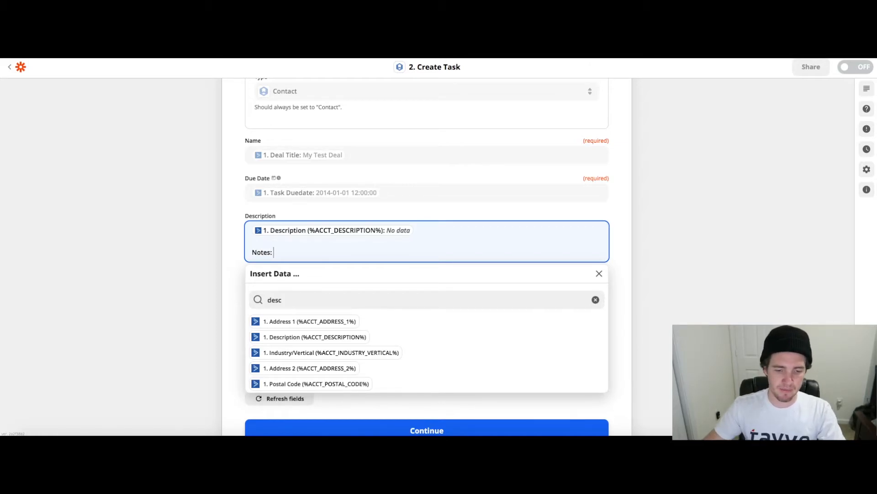
{"action": "left_click", "coordinate": [353, 300]}
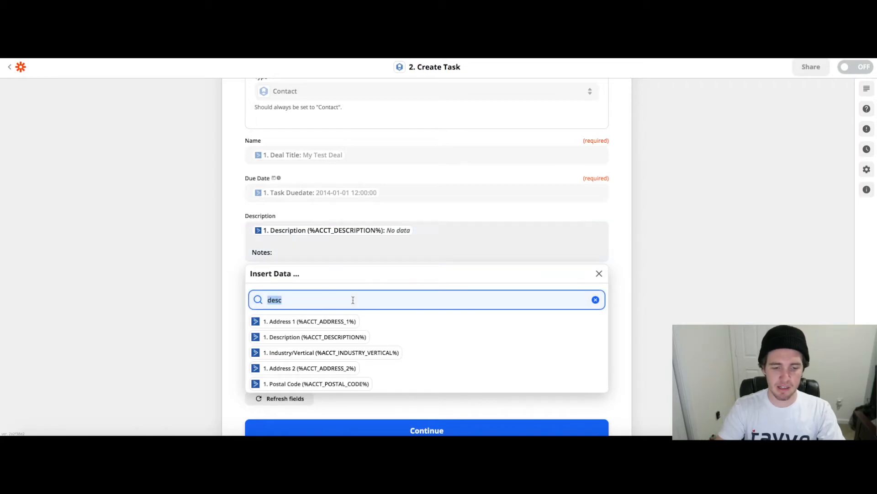
{"action": "type", "text": "notes"}
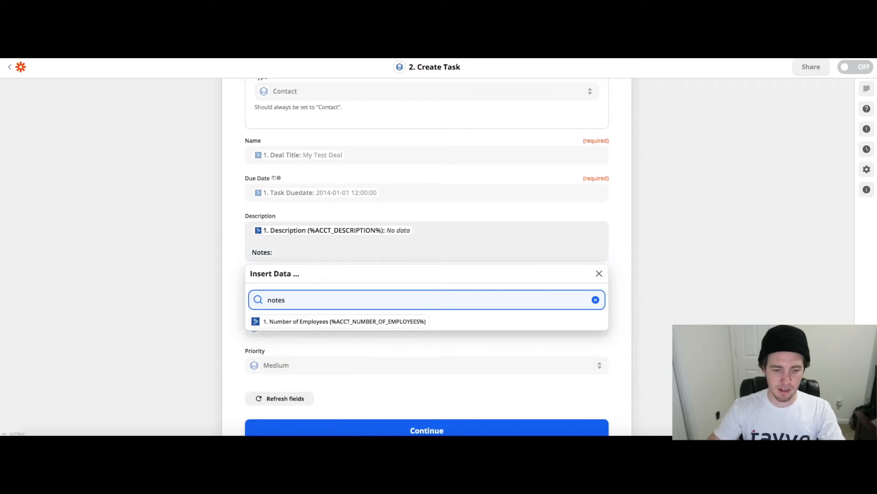
{"action": "key", "text": "BackSpace"}
{"action": "left_click", "coordinate": [299, 321]}
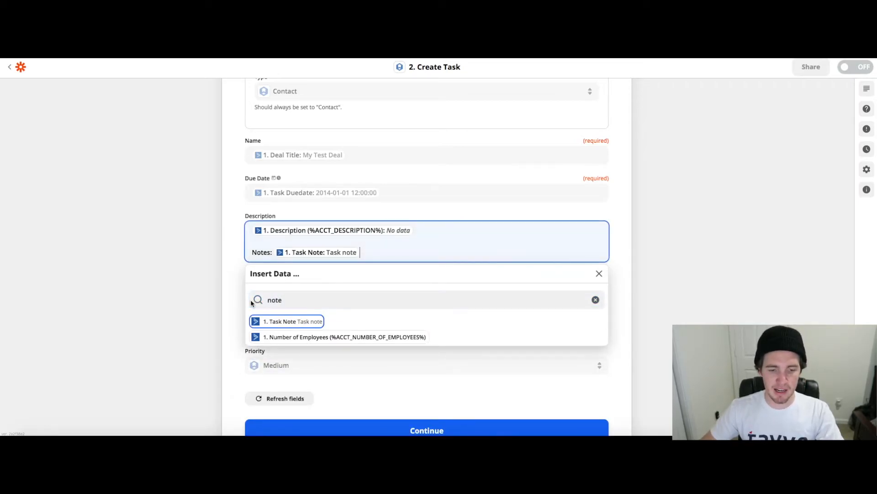
{"action": "left_click", "coordinate": [192, 272]}
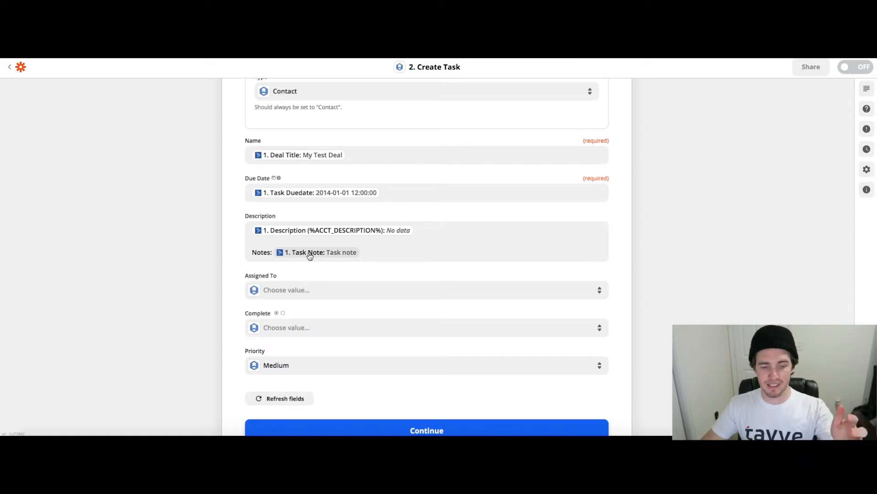
Leave the Assigned To field empty and set the task's Complete field to False
{"action": "left_click", "coordinate": [323, 290]}
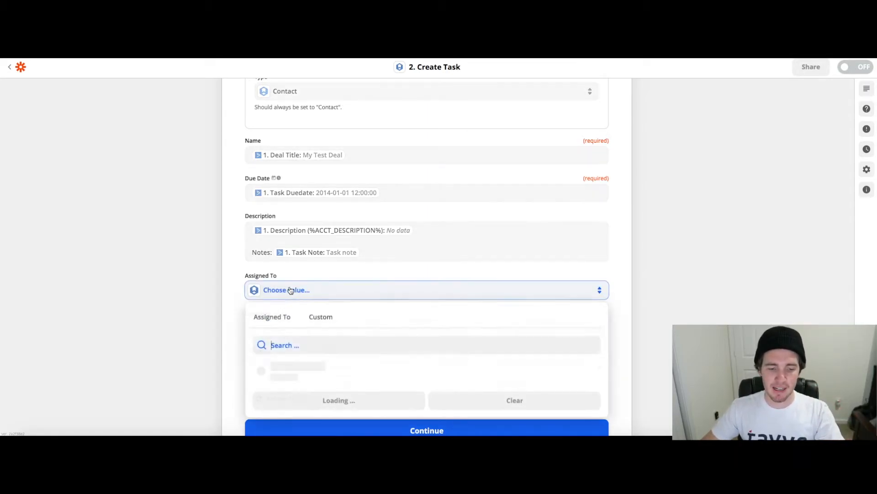
{"action": "left_click", "coordinate": [173, 306]}
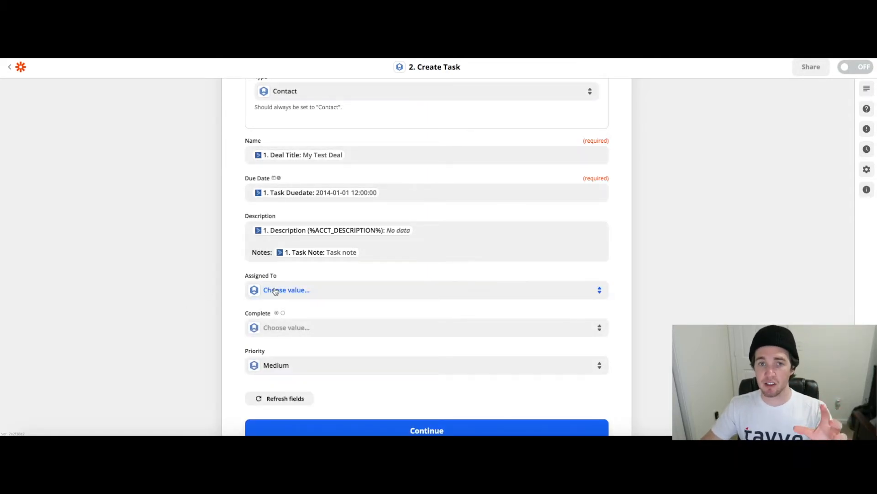
{"action": "scroll", "coordinate": [275, 291], "scroll_direction": "down", "scroll_amount": 1}
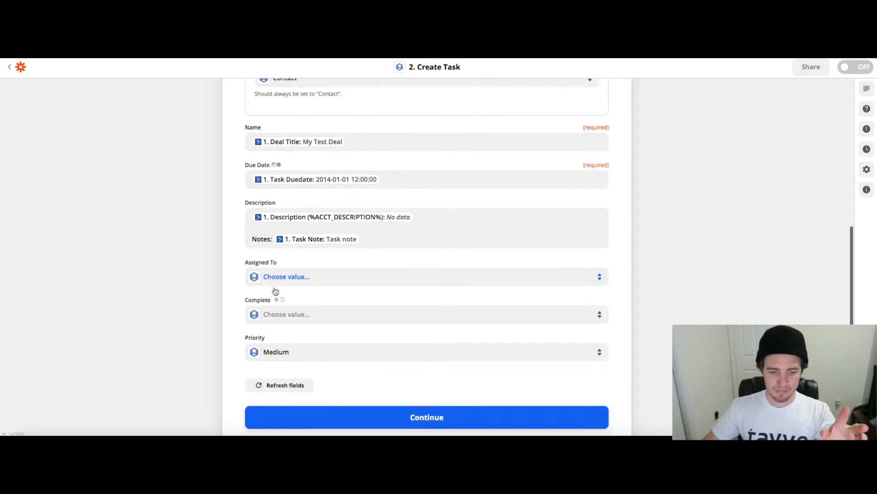
{"action": "left_click", "coordinate": [304, 306]}
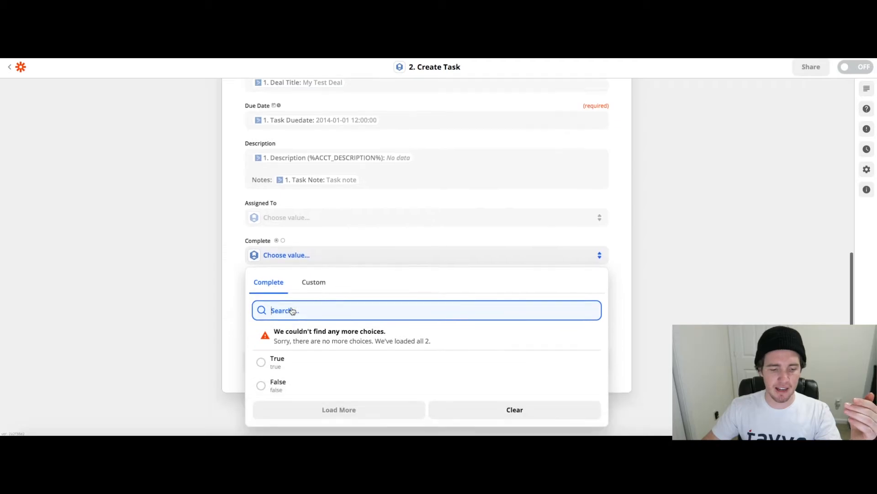
{"action": "left_click", "coordinate": [276, 373]}
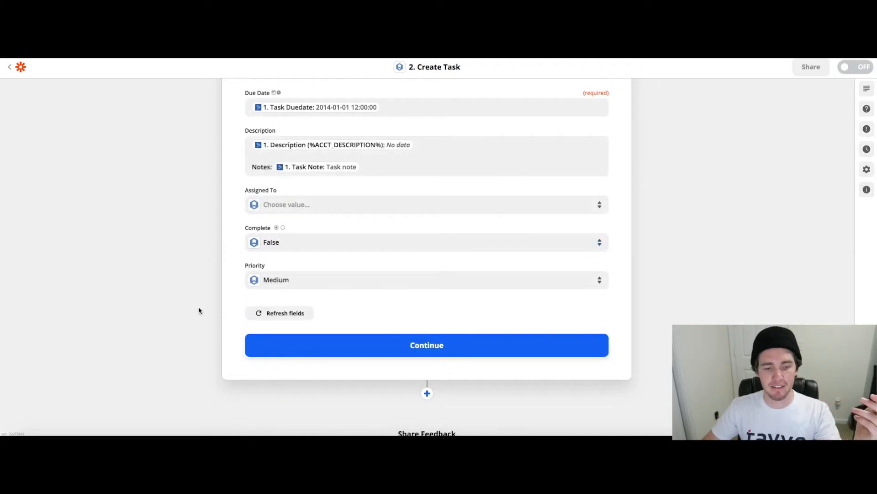
Check the Priority choices, keep Medium, and continue to the action test
{"action": "left_click", "coordinate": [306, 282]}
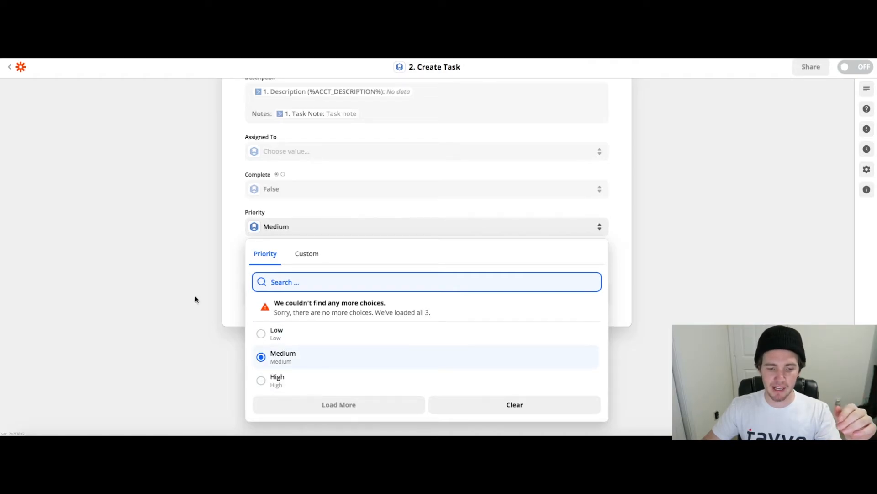
{"action": "left_click", "coordinate": [173, 272]}
{"action": "scroll", "coordinate": [174, 271], "scroll_direction": "up", "scroll_amount": 2}
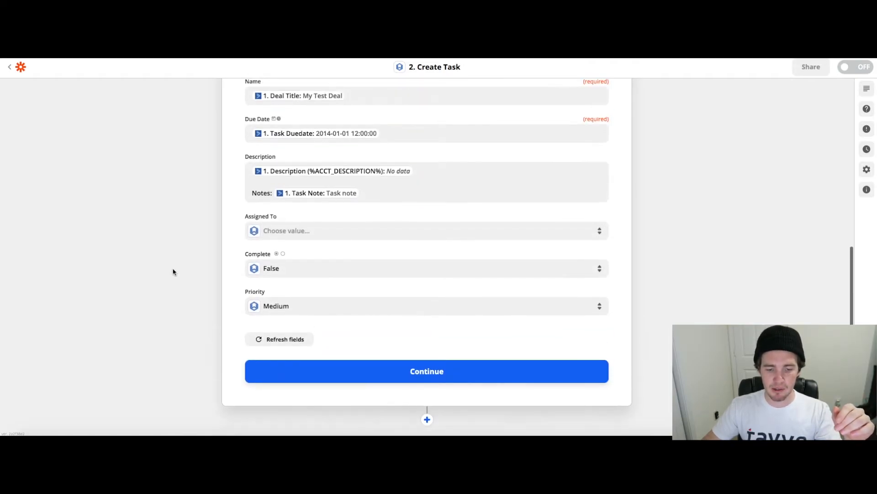
{"action": "left_click", "coordinate": [425, 376]}
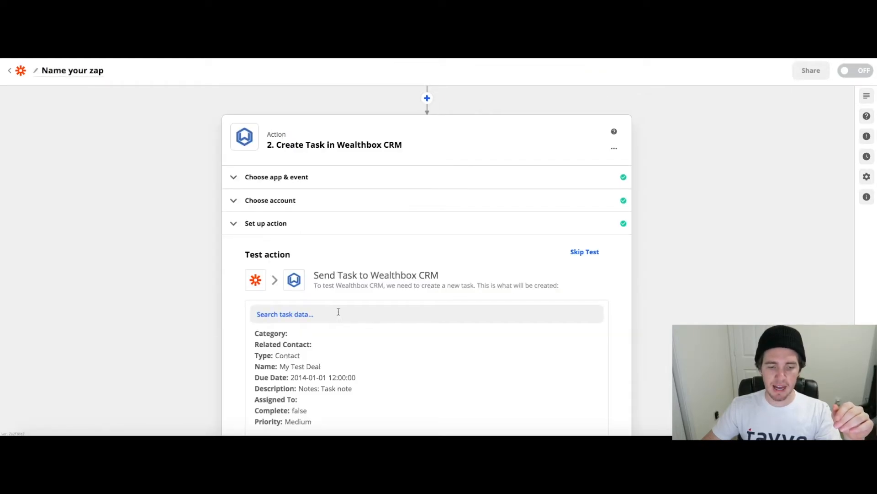
Examine the task data that the test will send to Wealthbox CRM, including the empty fields
{"action": "scroll", "coordinate": [220, 273], "scroll_direction": "down", "scroll_amount": 1}
{"action": "scroll", "coordinate": [219, 273], "scroll_direction": "down", "scroll_amount": 2}
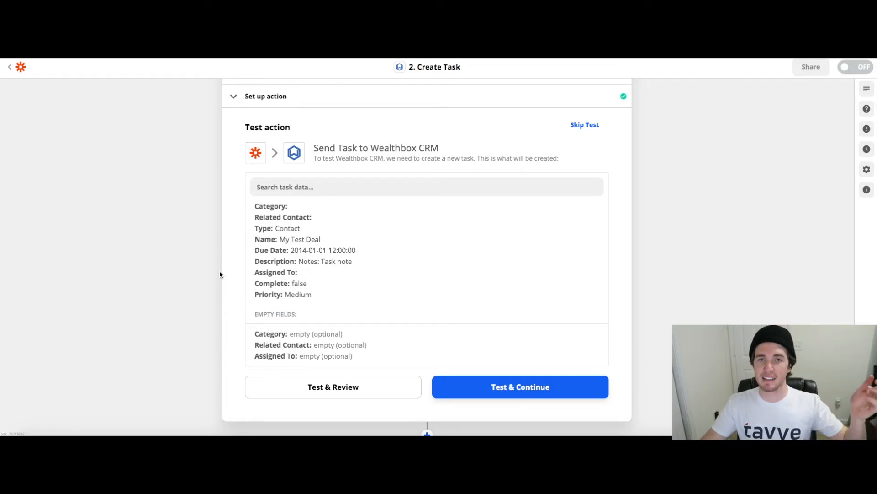
{"action": "scroll", "coordinate": [220, 274], "scroll_direction": "down", "scroll_amount": 1}
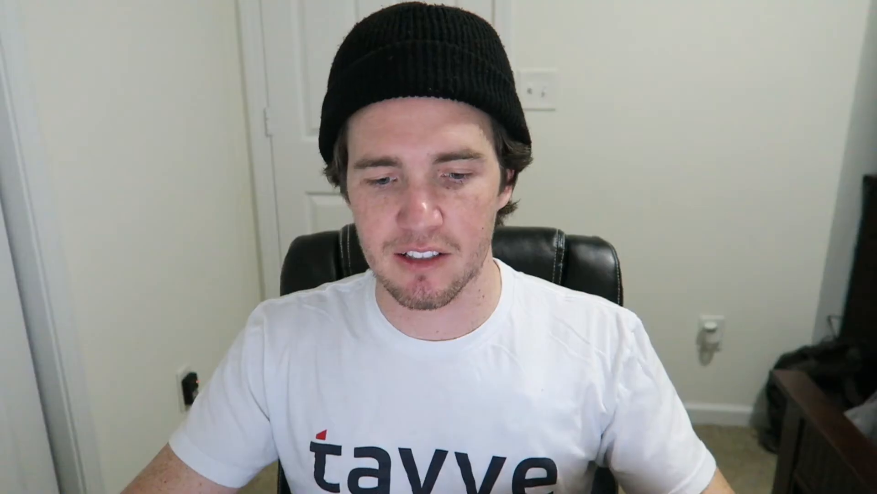